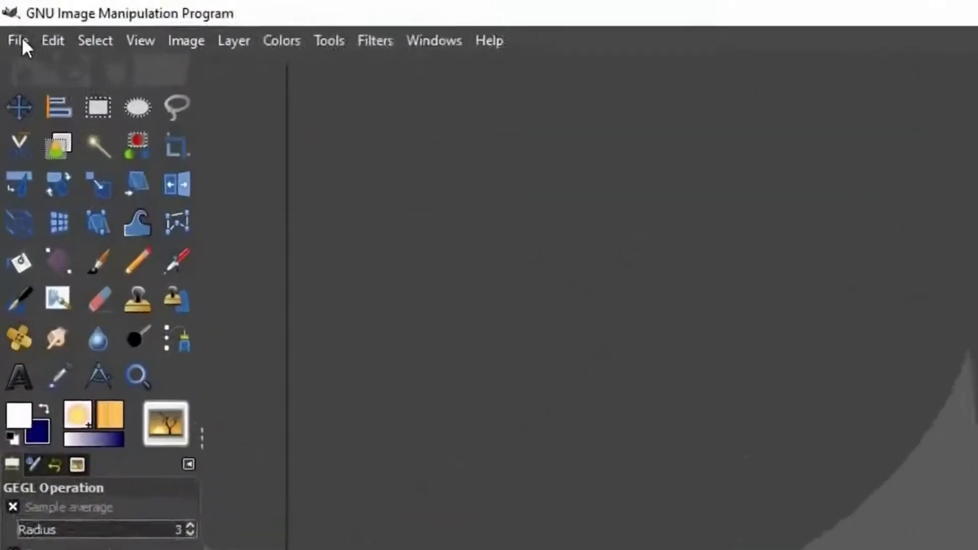
Step: Create a new 1920x1080 image with a navy-blue background
{"action": "left_click", "coordinate": [12, 26]}
{"action": "left_click", "coordinate": [14, 45]}
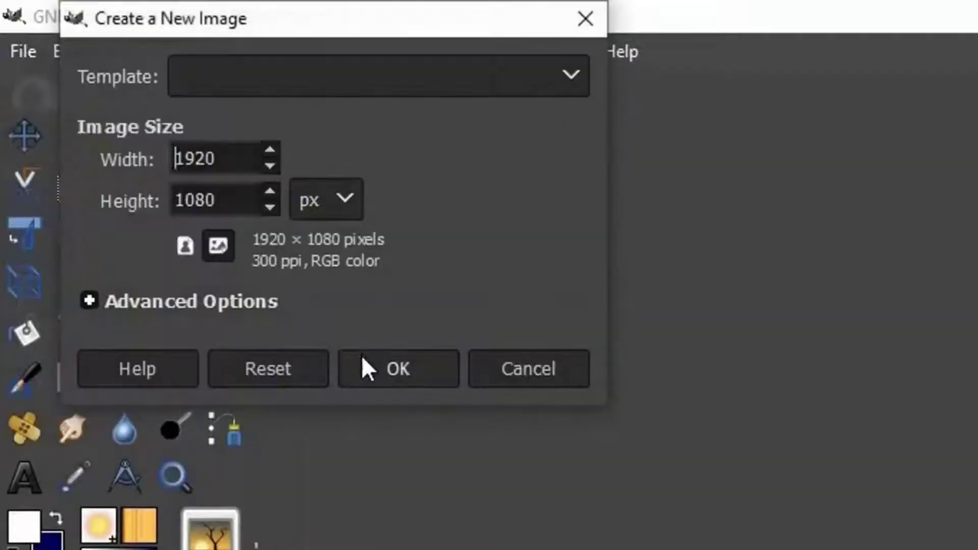
{"action": "left_click", "coordinate": [366, 367]}
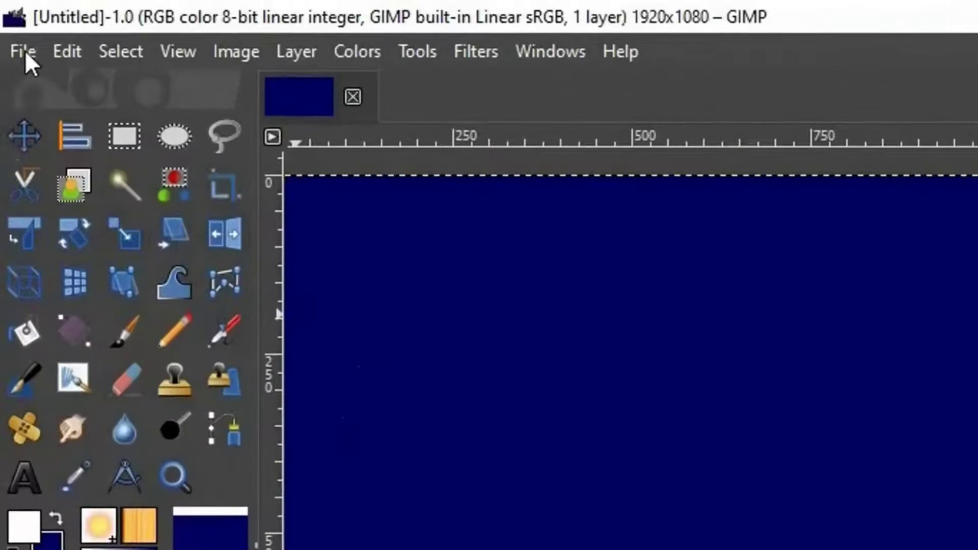
Step: Open Stone_removed_bg.png as a layer on the new image
{"action": "left_click", "coordinate": [26, 51]}
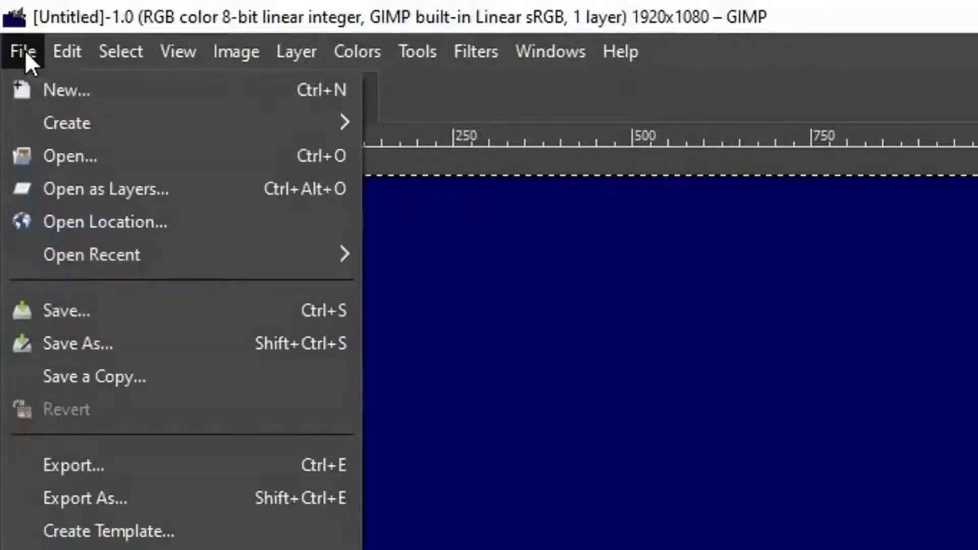
{"action": "left_click", "coordinate": [93, 193]}
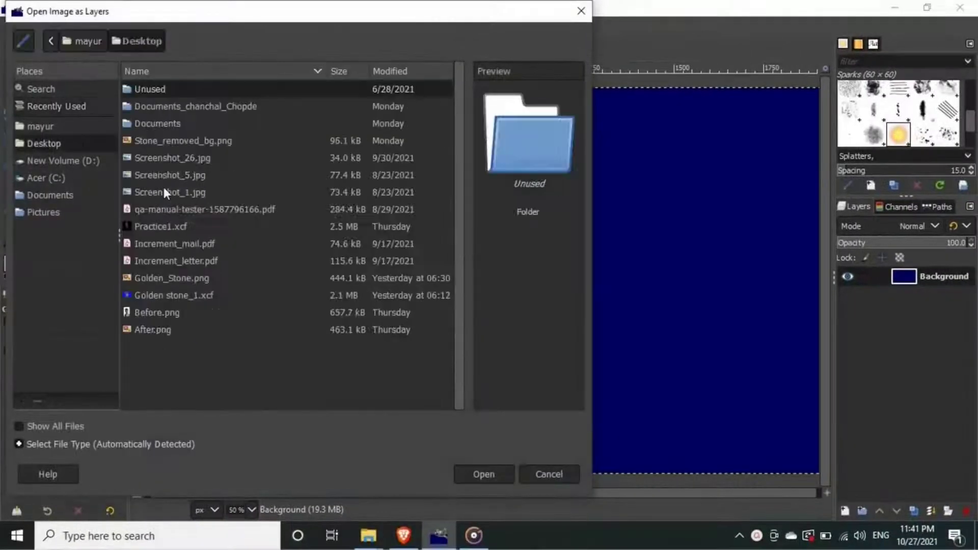
{"action": "left_click", "coordinate": [161, 142]}
{"action": "left_click", "coordinate": [481, 474]}
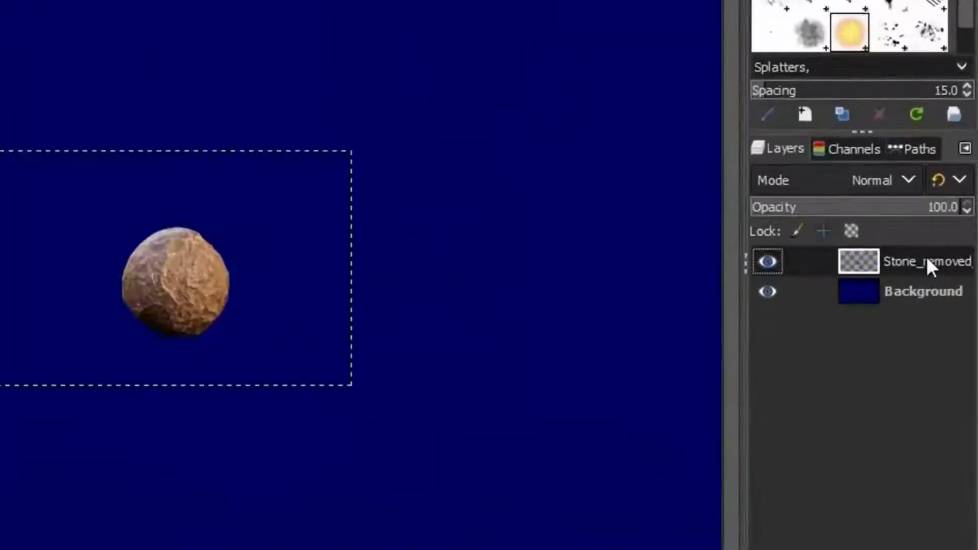
Step: Rename the stone layer to 'Original' and duplicate it
{"action": "double_click", "coordinate": [945, 275]}
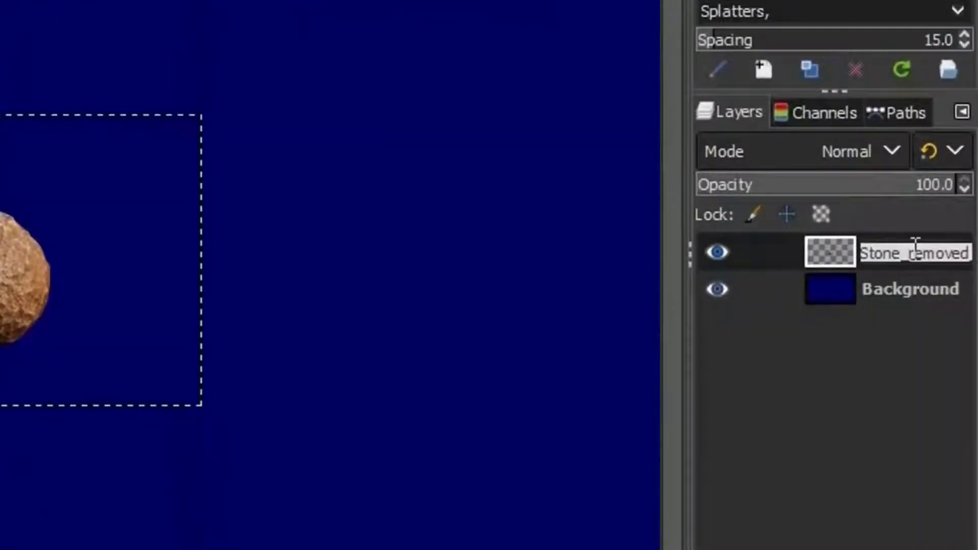
{"action": "type", "text": "Original"}
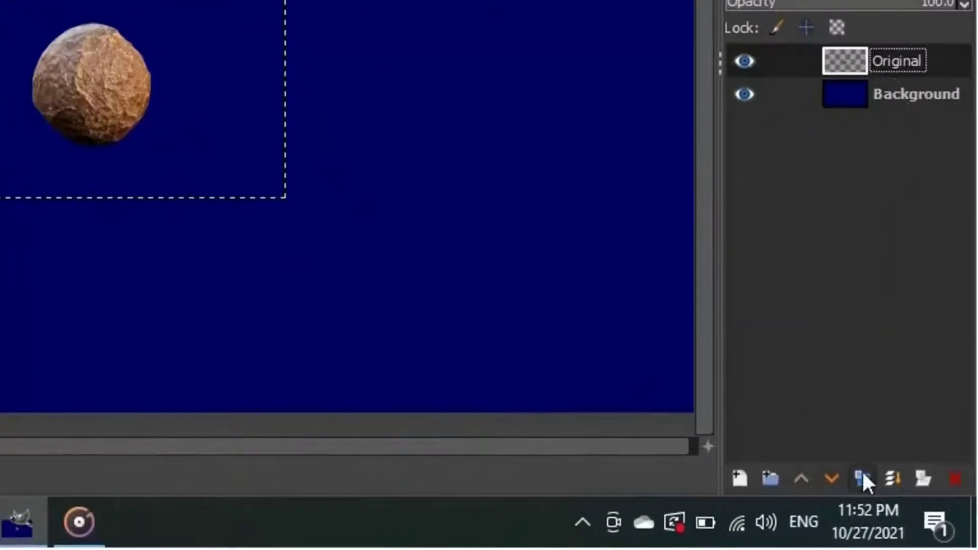
{"action": "left_click", "coordinate": [856, 477]}
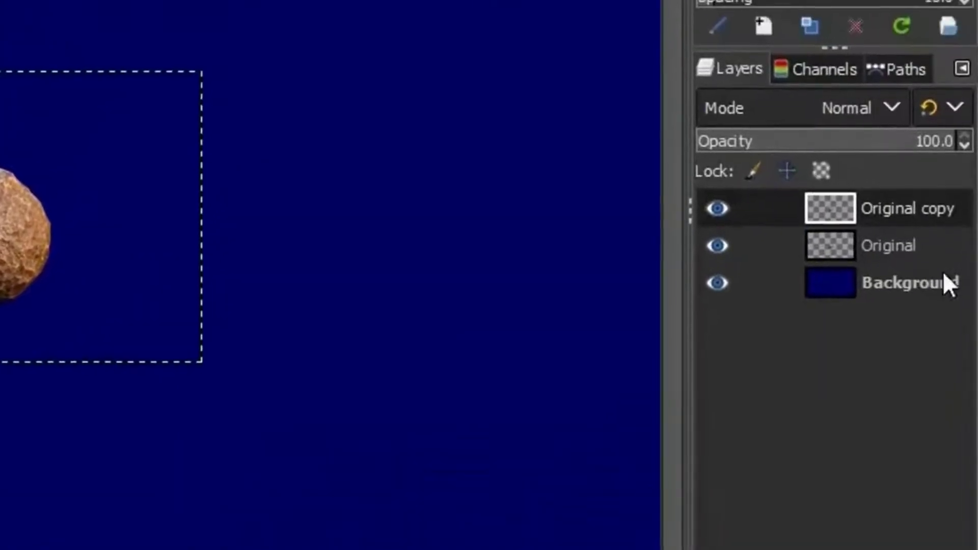
Step: Hide the Original layer and rename the visible copy 'Gold'
{"action": "left_click", "coordinate": [718, 247]}
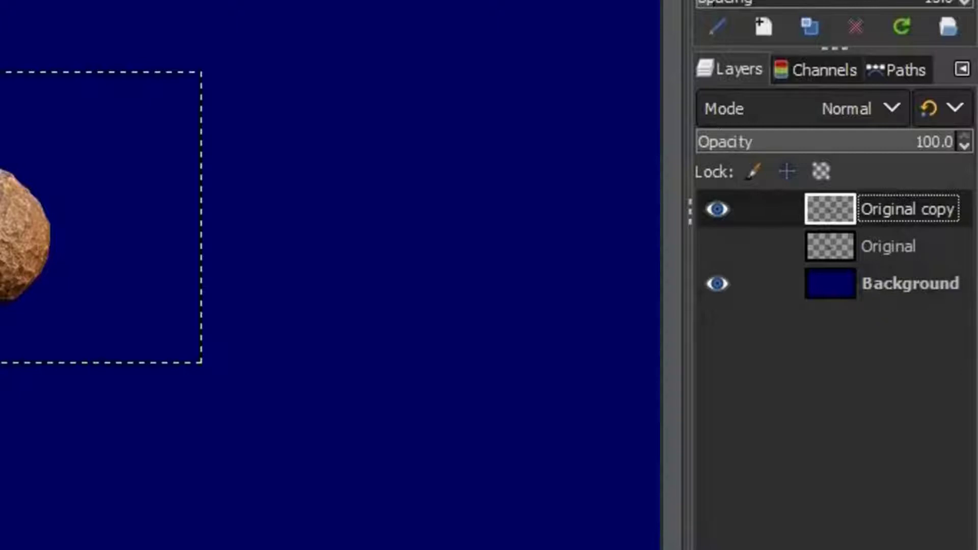
{"action": "double_click", "coordinate": [923, 216]}
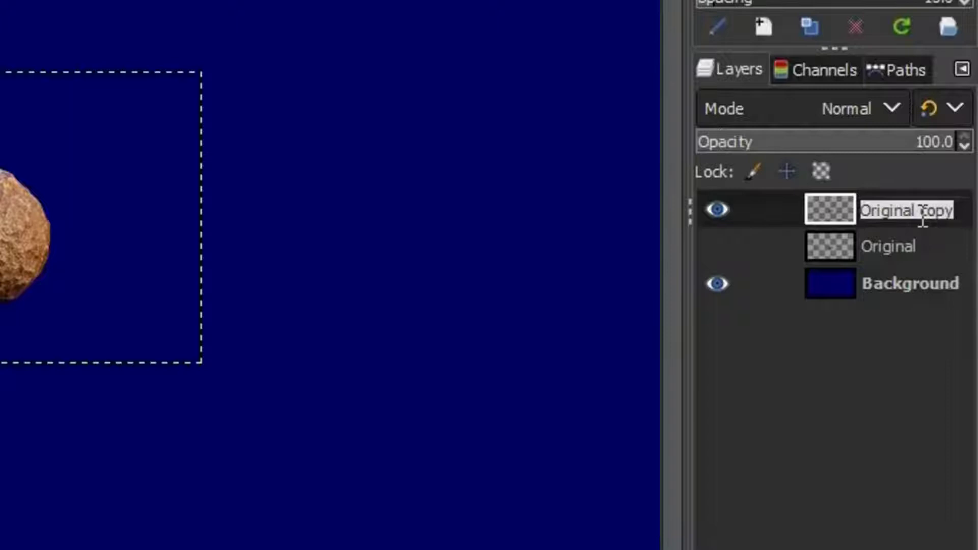
{"action": "type", "text": "Gold"}
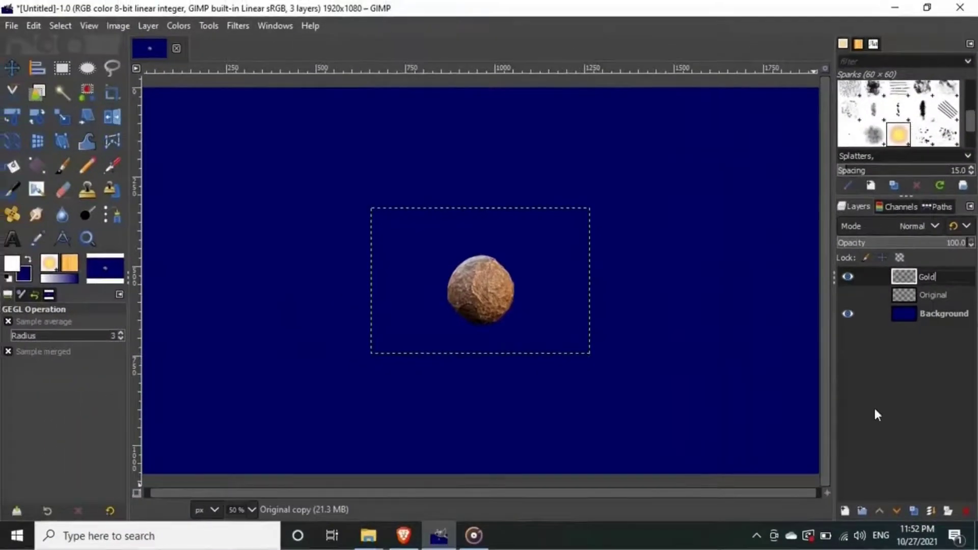
Step: Confirm the Gold layer name and desaturate its stone to grey with Colors > Desaturate
{"action": "key", "text": "Return"}
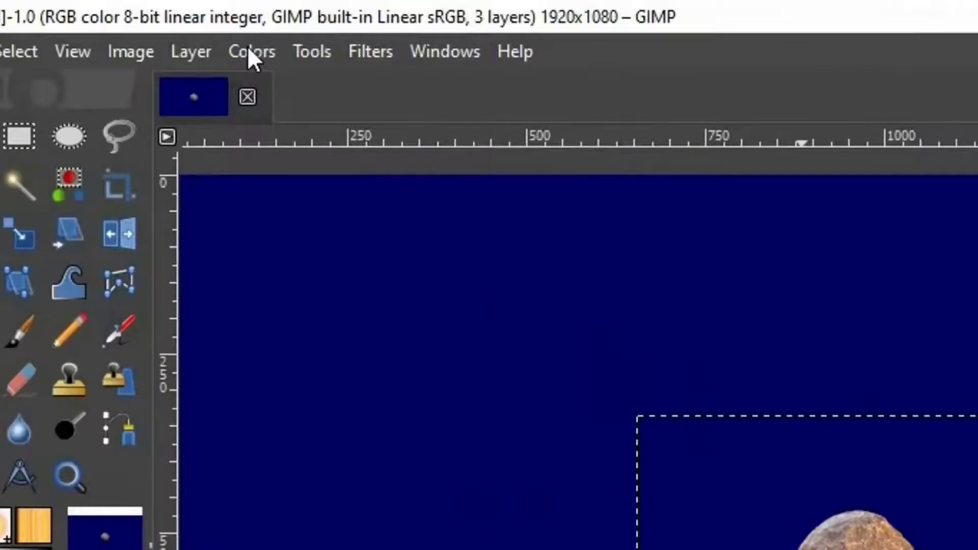
{"action": "left_click", "coordinate": [249, 51]}
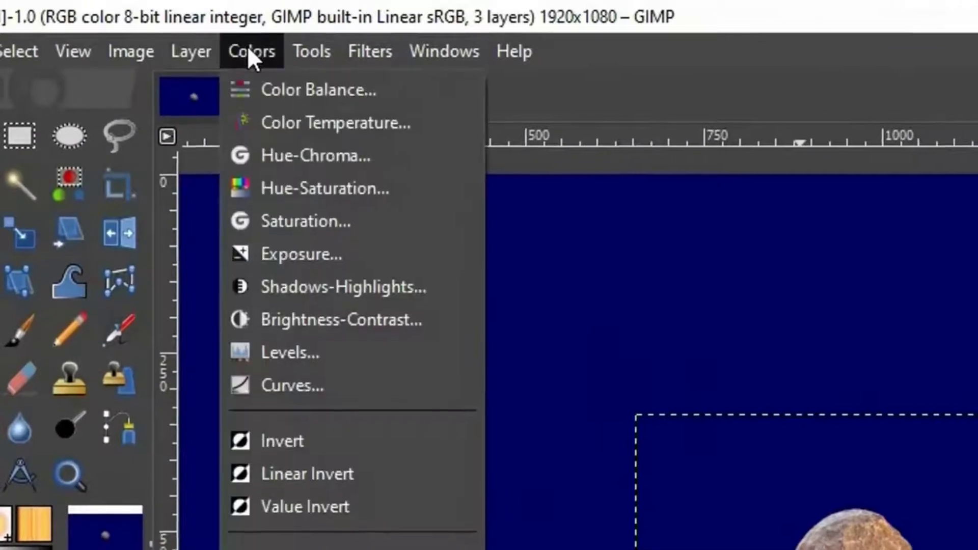
{"action": "mouse_move", "coordinate": [298, 411]}
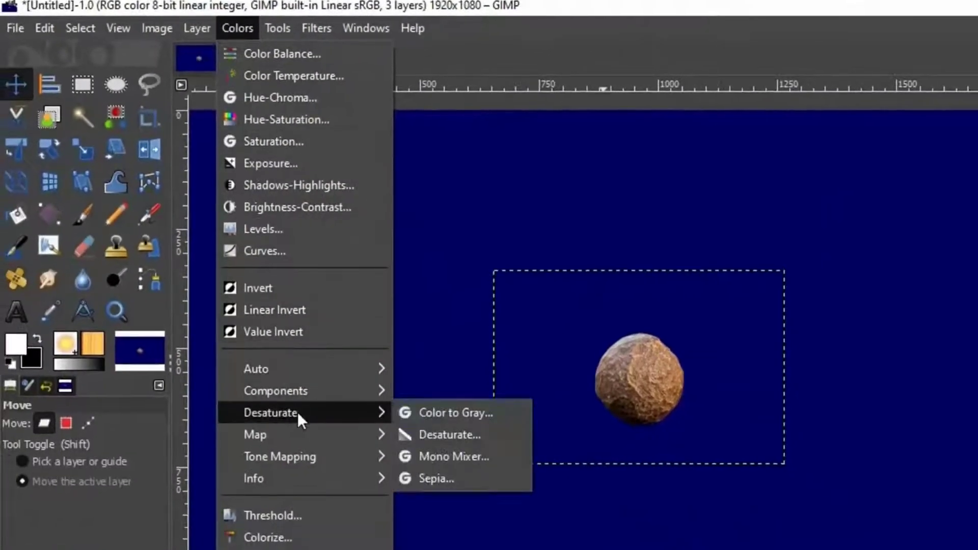
{"action": "left_click", "coordinate": [461, 441]}
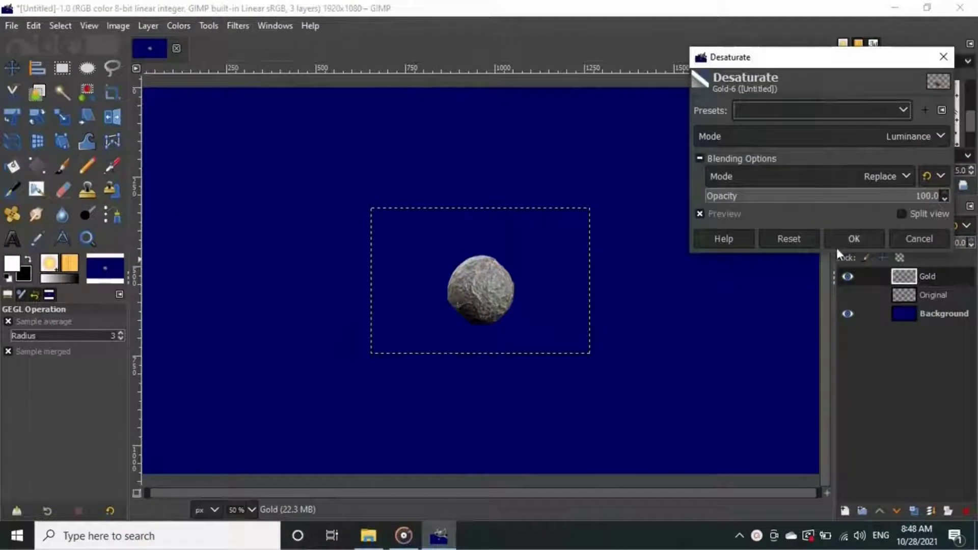
{"action": "left_click", "coordinate": [841, 238]}
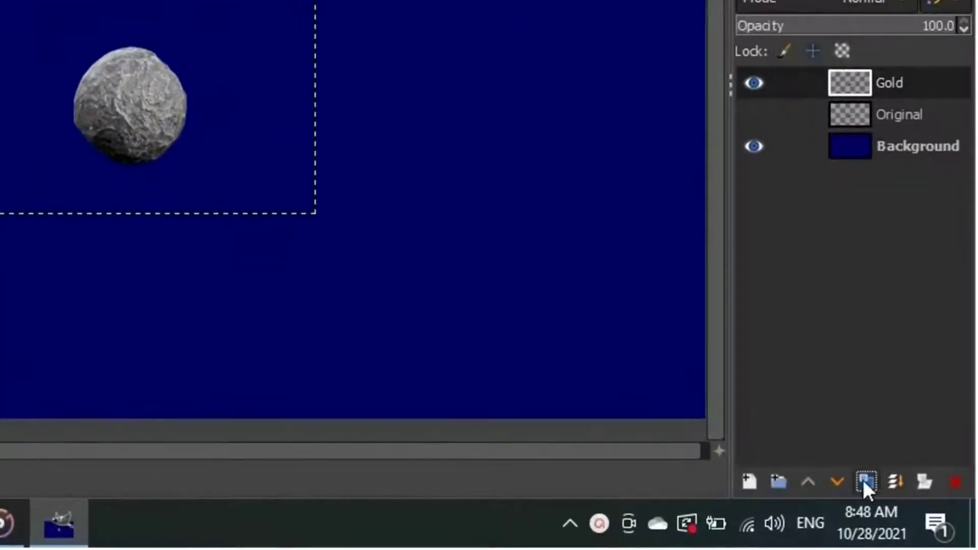
Step: Duplicate the Gold layer and invert the copy's colours
{"action": "left_click", "coordinate": [862, 480]}
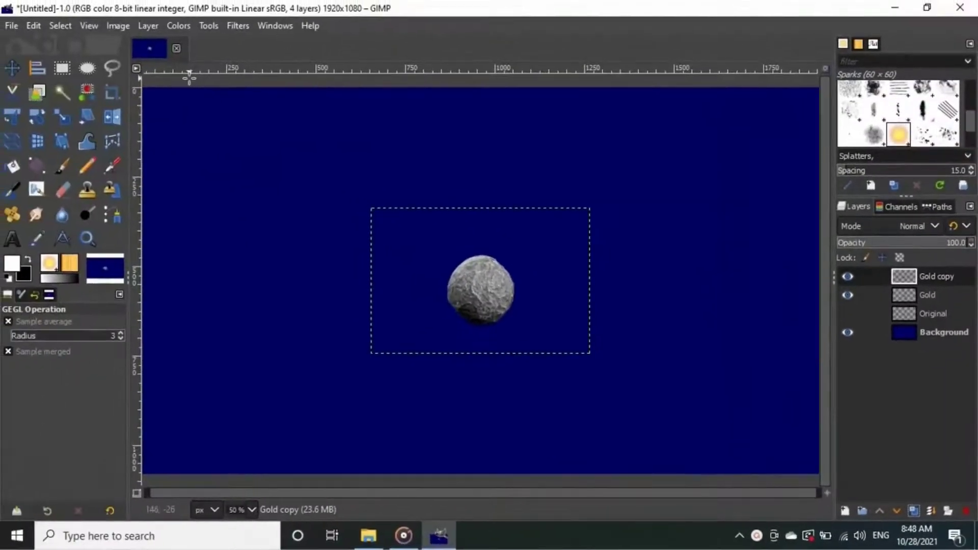
{"action": "left_click", "coordinate": [205, 37]}
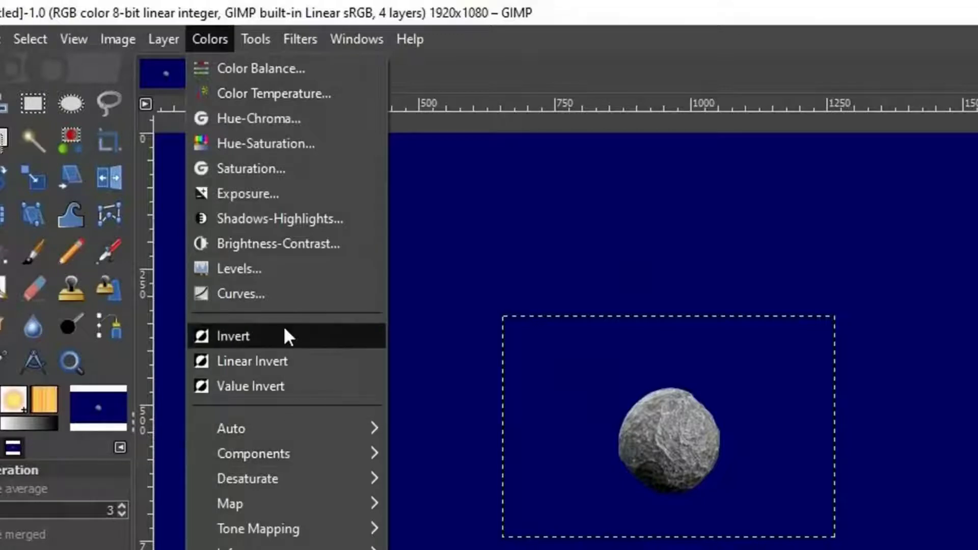
{"action": "left_click", "coordinate": [283, 335]}
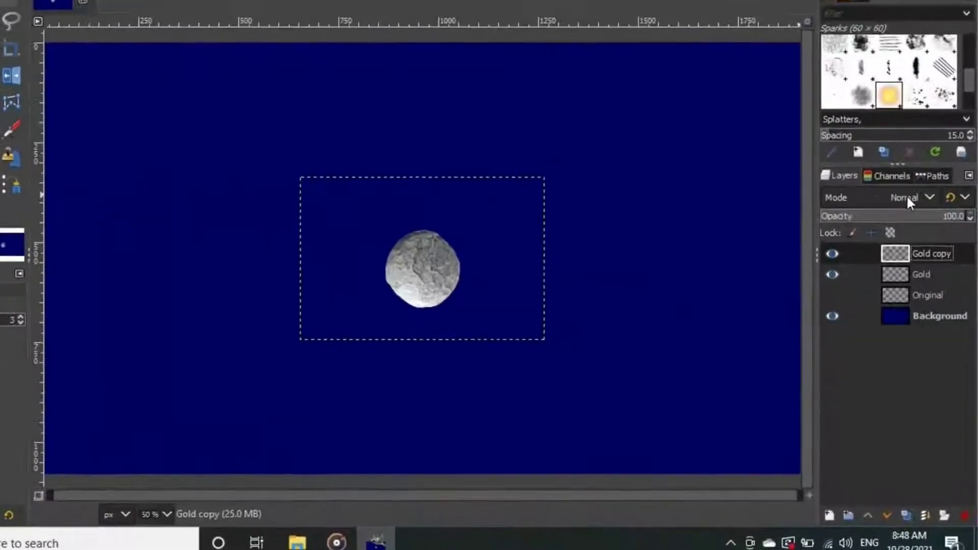
Step: Set the inverted copy to Difference mode and merge it down into Gold
{"action": "left_click", "coordinate": [930, 230]}
{"action": "scroll", "coordinate": [898, 270], "scroll_direction": "down", "scroll_amount": 3}
{"action": "scroll", "coordinate": [823, 128], "scroll_direction": "down", "scroll_amount": 3}
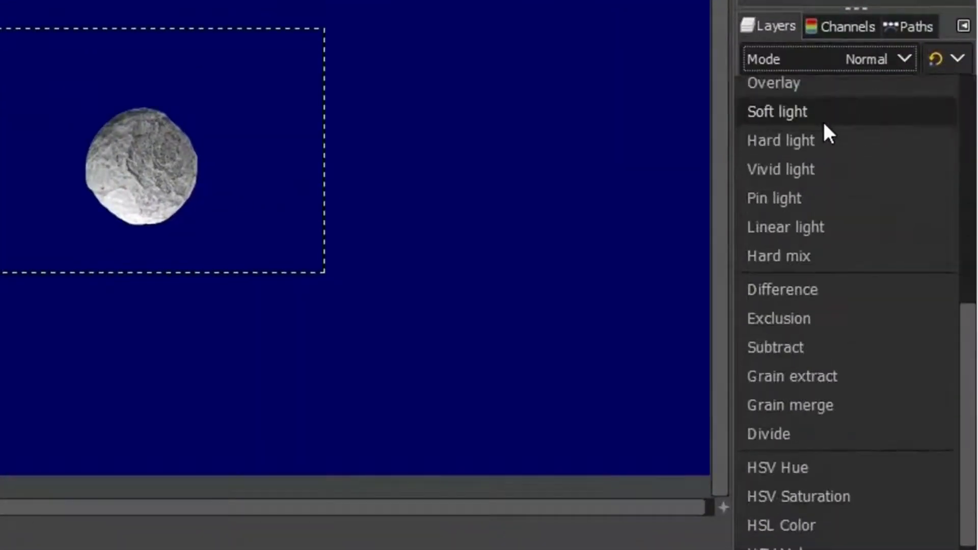
{"action": "left_click", "coordinate": [822, 284]}
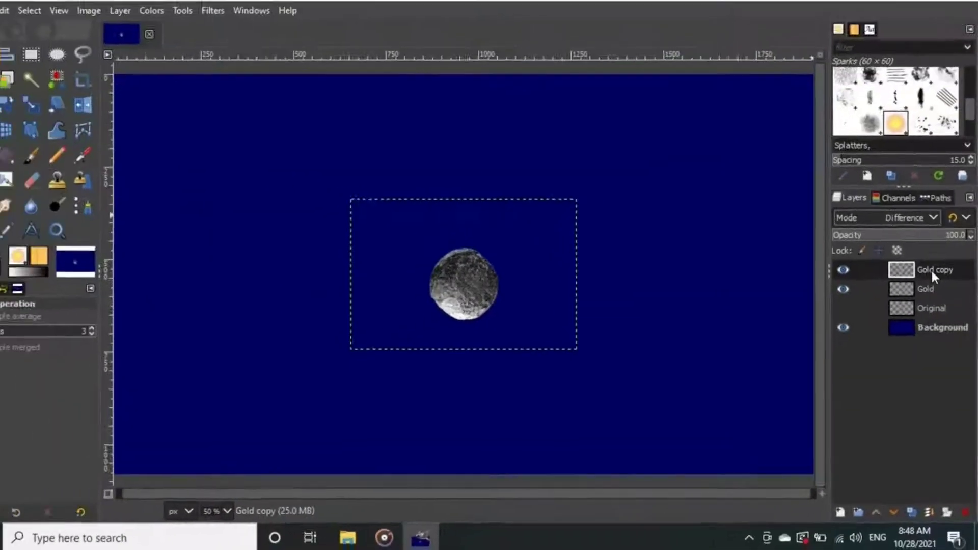
{"action": "right_click", "coordinate": [902, 147]}
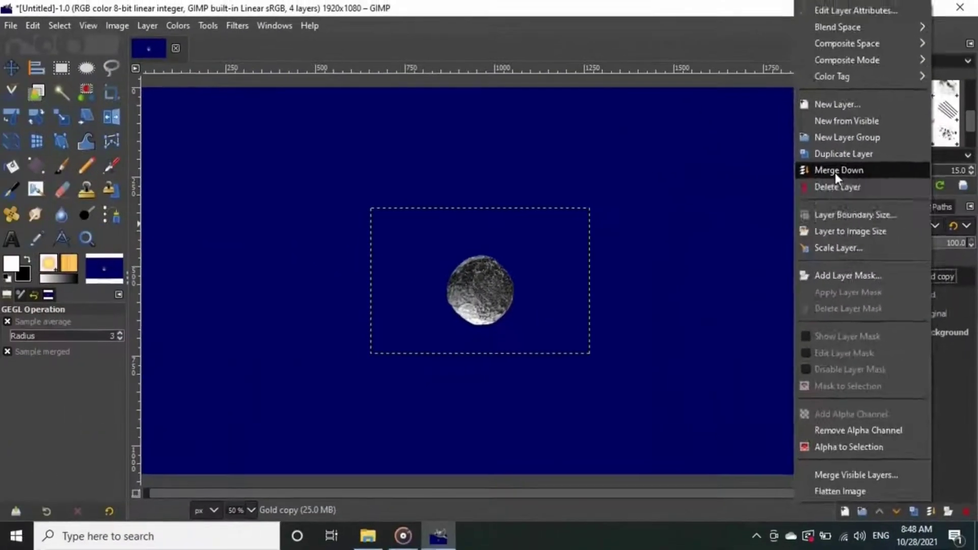
{"action": "left_click", "coordinate": [692, 135]}
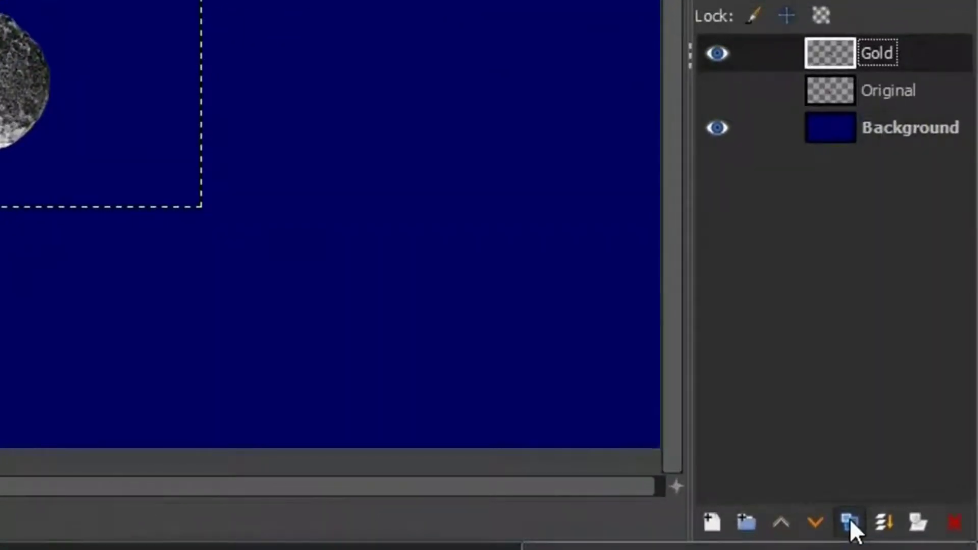
{"action": "left_click", "coordinate": [849, 518]}
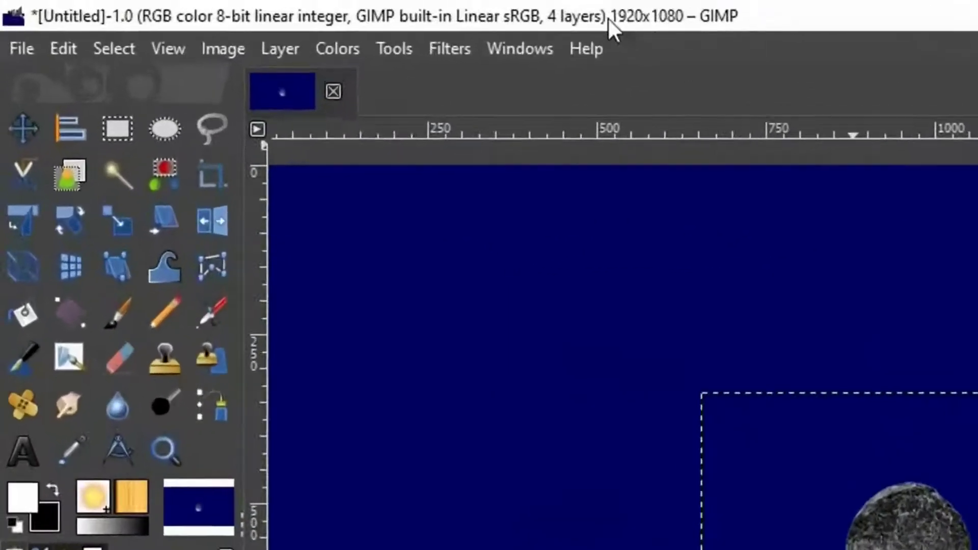
{"action": "left_click", "coordinate": [371, 51]}
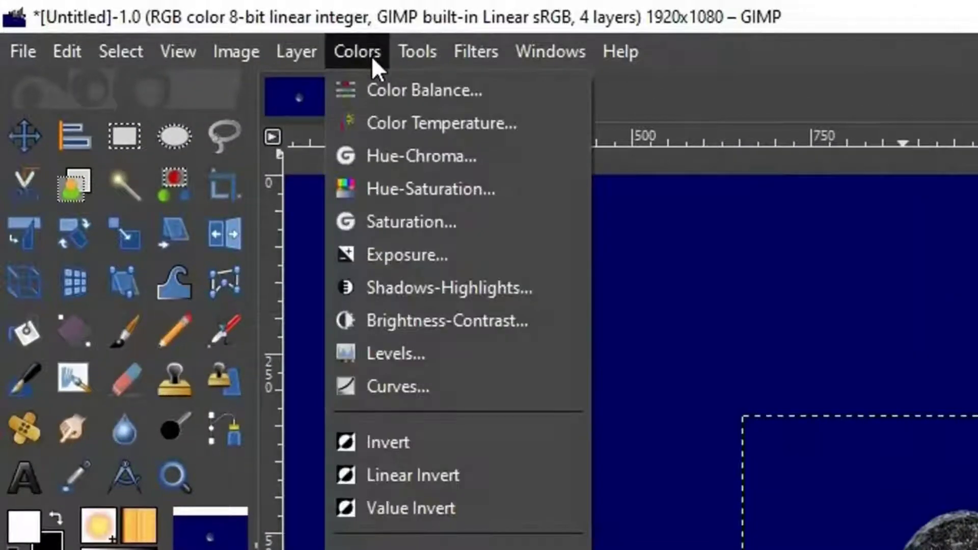
{"action": "left_click", "coordinate": [445, 444]}
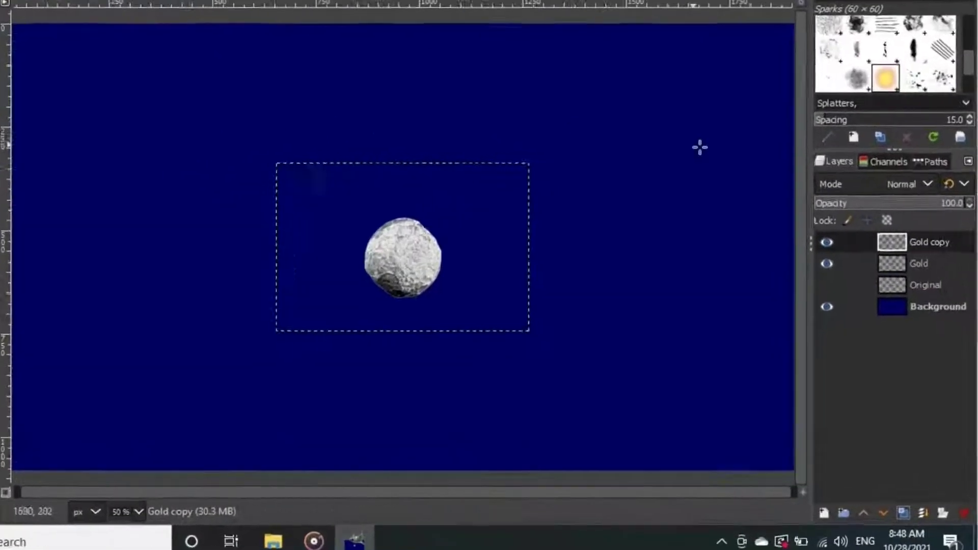
{"action": "left_click", "coordinate": [895, 28]}
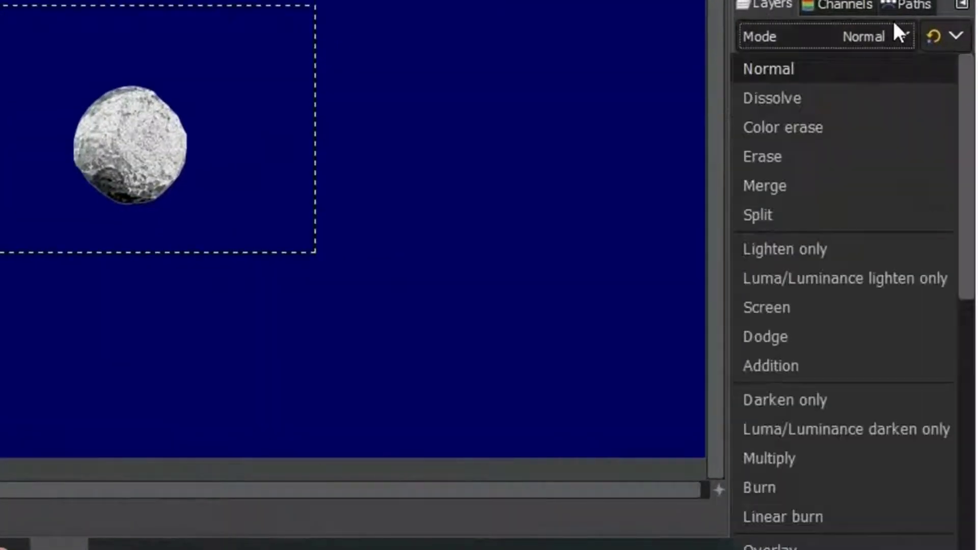
{"action": "scroll", "coordinate": [839, 147], "scroll_direction": "down", "scroll_amount": 6}
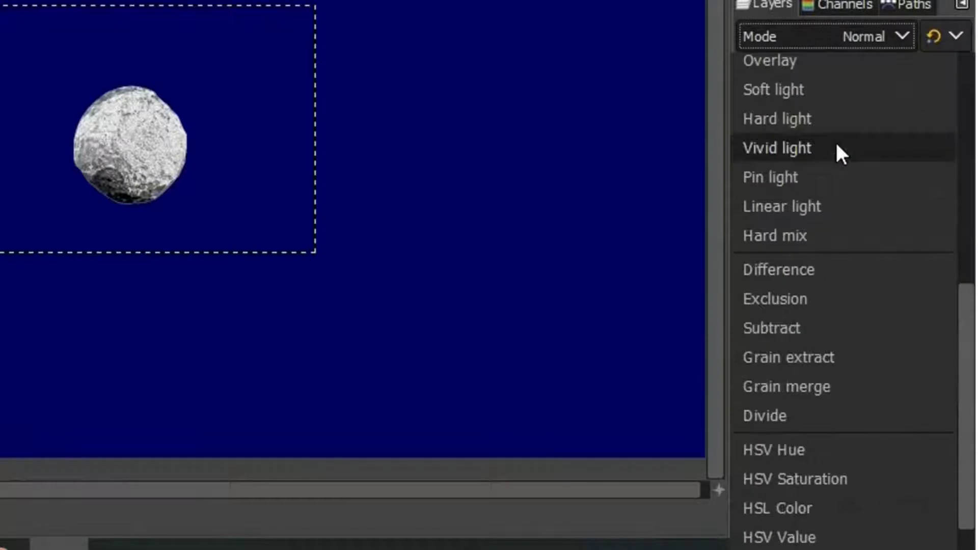
{"action": "left_click", "coordinate": [802, 270]}
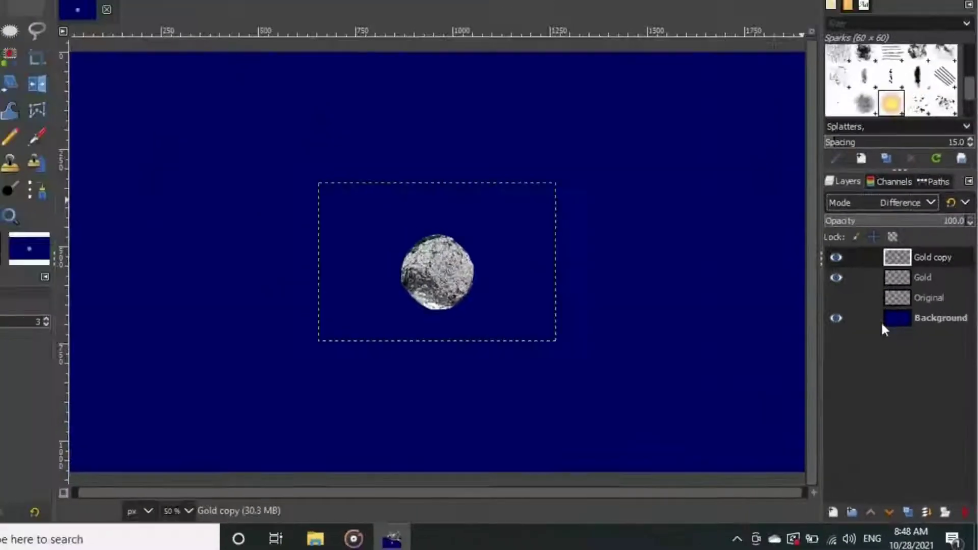
{"action": "right_click", "coordinate": [917, 140]}
{"action": "left_click", "coordinate": [831, 183]}
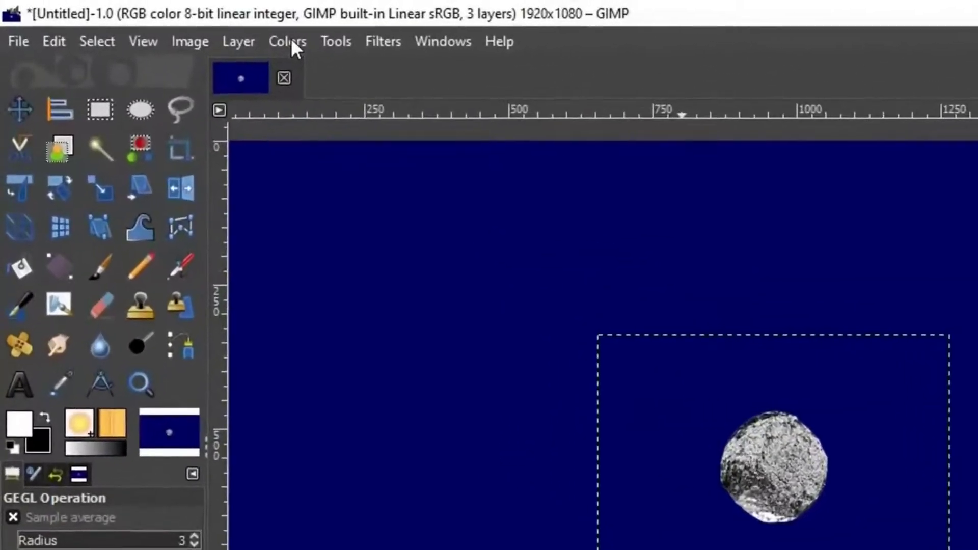
Step: Colorize the Gold layer's stone with the deep gold colour a28000
{"action": "left_click", "coordinate": [291, 40]}
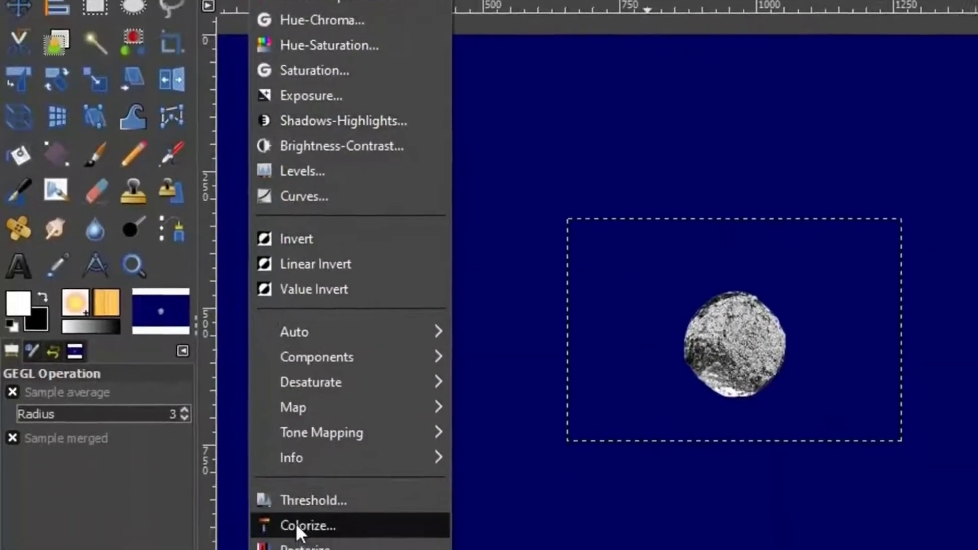
{"action": "left_click", "coordinate": [300, 525]}
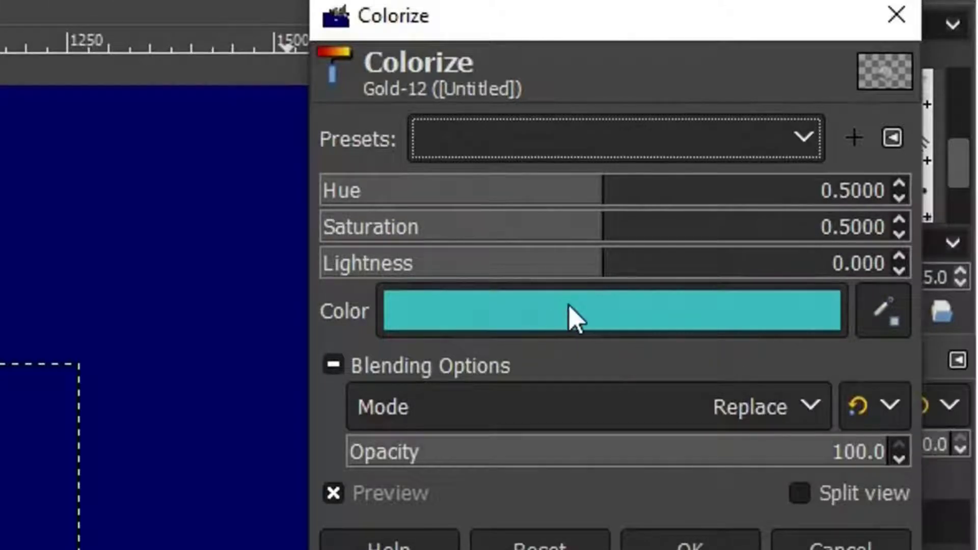
{"action": "left_click", "coordinate": [575, 319]}
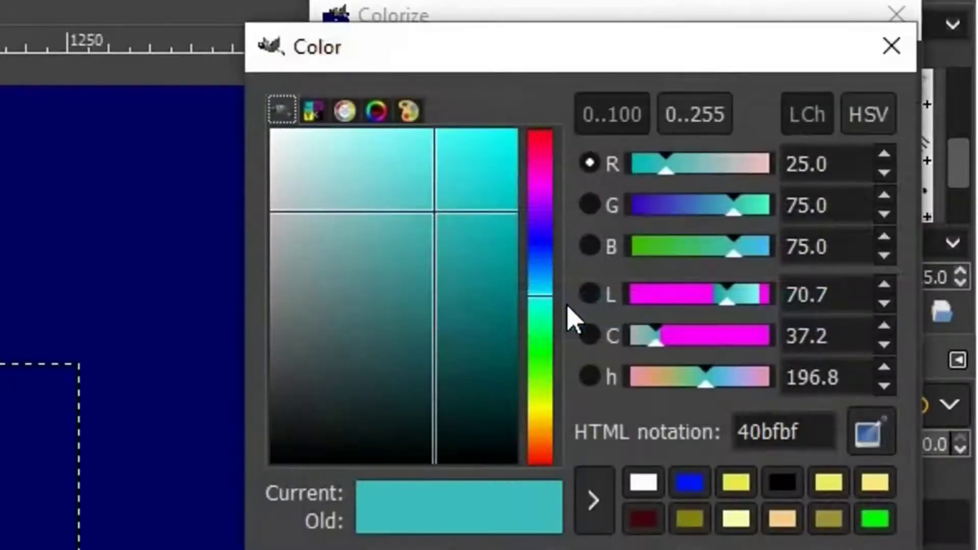
{"action": "left_click", "coordinate": [541, 412]}
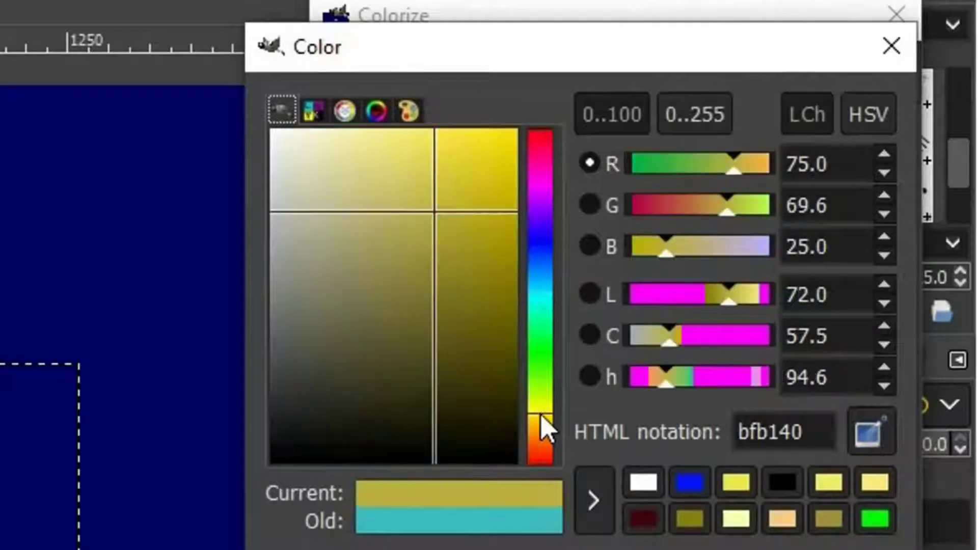
{"action": "left_click_drag", "start_coordinate": [471, 255], "coordinate": [546, 253]}
{"action": "left_click", "coordinate": [710, 211]}
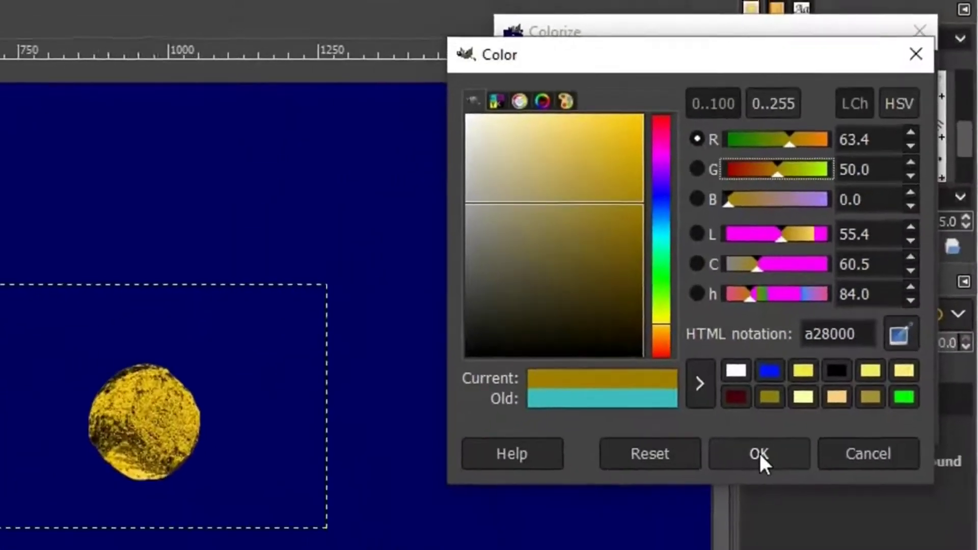
{"action": "left_click", "coordinate": [723, 514]}
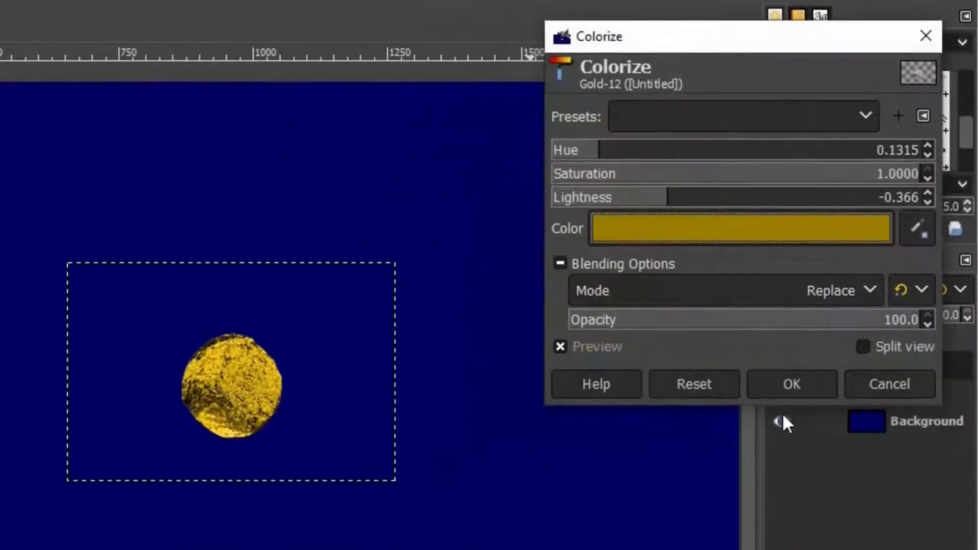
{"action": "left_click", "coordinate": [786, 383]}
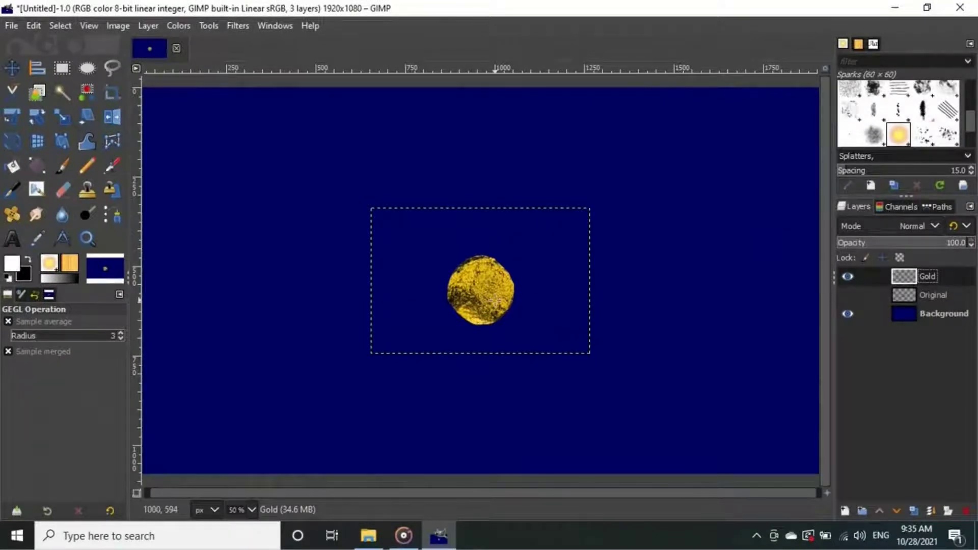
Step: Add a new transparent layer above Gold and name it 'Glow'
{"action": "scroll", "coordinate": [495, 301], "scroll_direction": "up", "scroll_amount": 3}
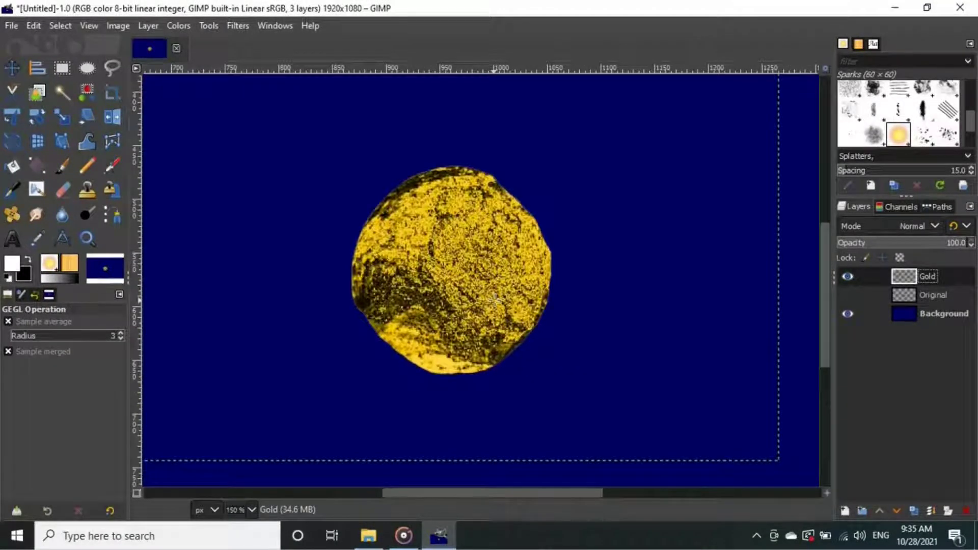
{"action": "scroll", "coordinate": [495, 299], "scroll_direction": "down", "scroll_amount": 1}
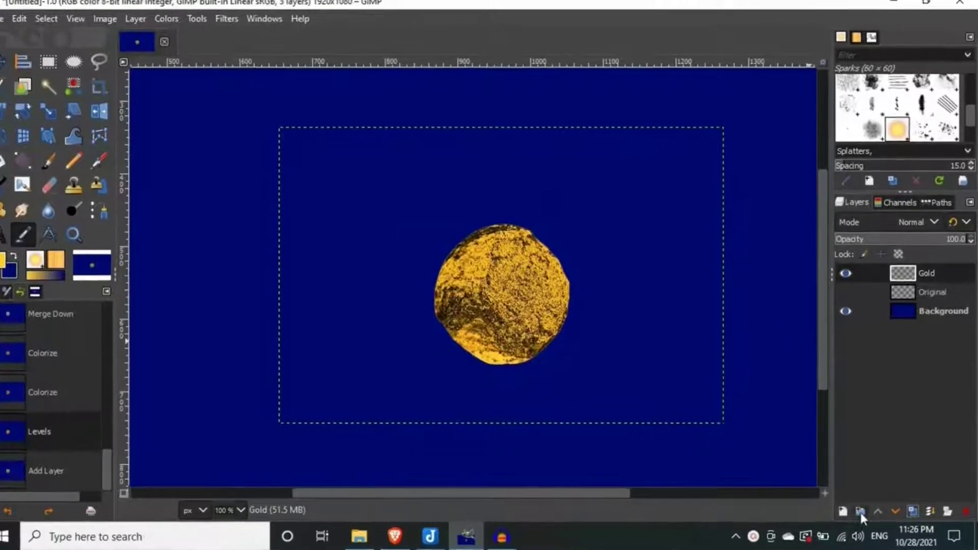
{"action": "left_click", "coordinate": [843, 512]}
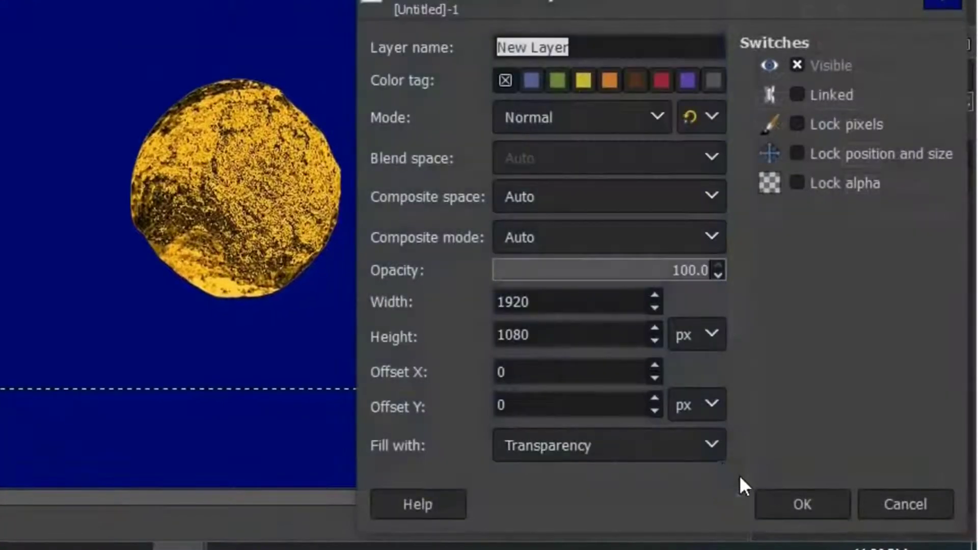
{"action": "left_click", "coordinate": [786, 510]}
{"action": "double_click", "coordinate": [928, 152]}
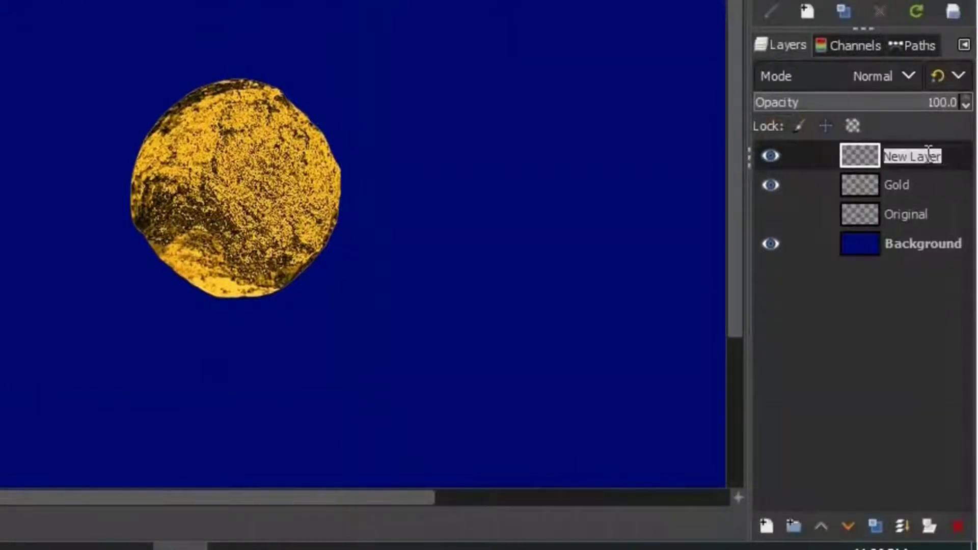
{"action": "type", "text": "Glow"}
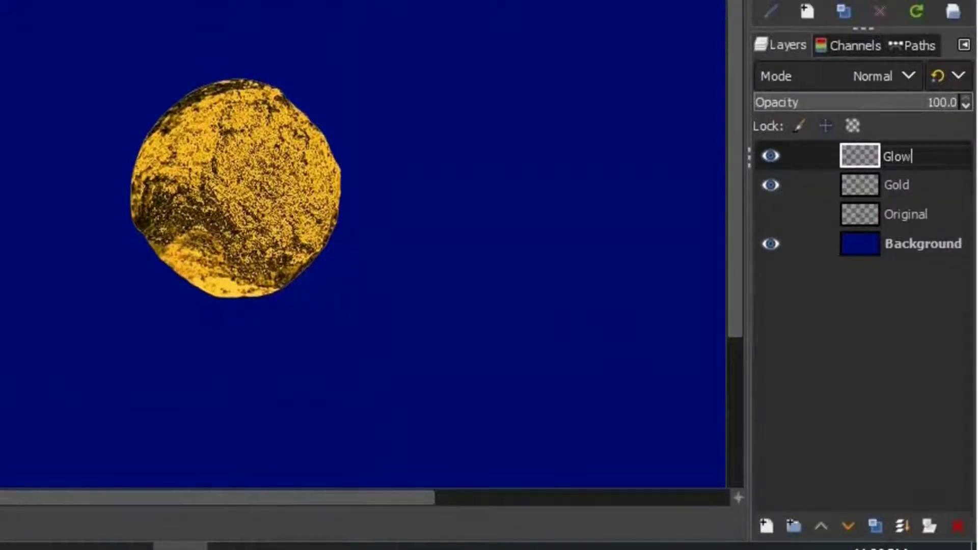
{"action": "key", "text": "Return"}
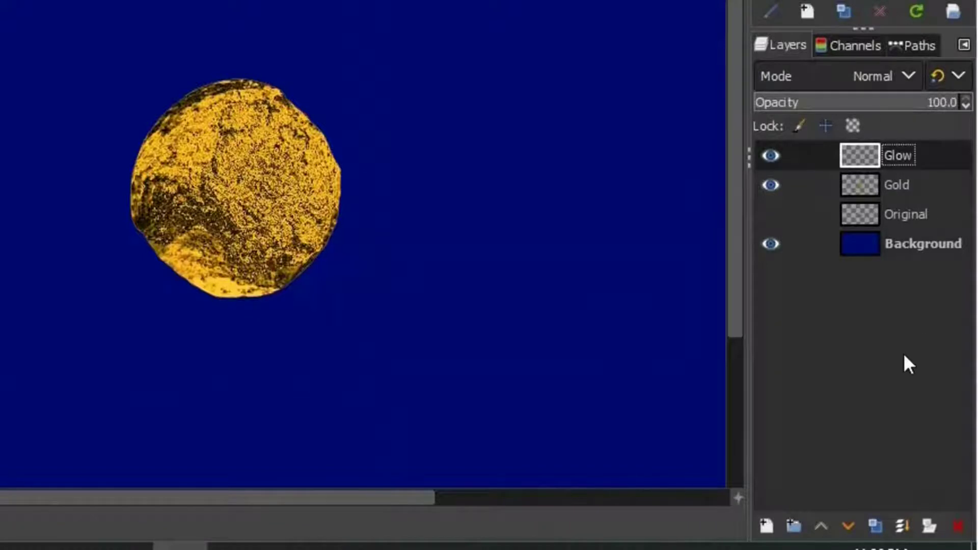
Step: Select the stone's outline from Gold with Alpha to Selection and grow it by 5 px
{"action": "left_click", "coordinate": [869, 182]}
{"action": "right_click", "coordinate": [869, 182]}
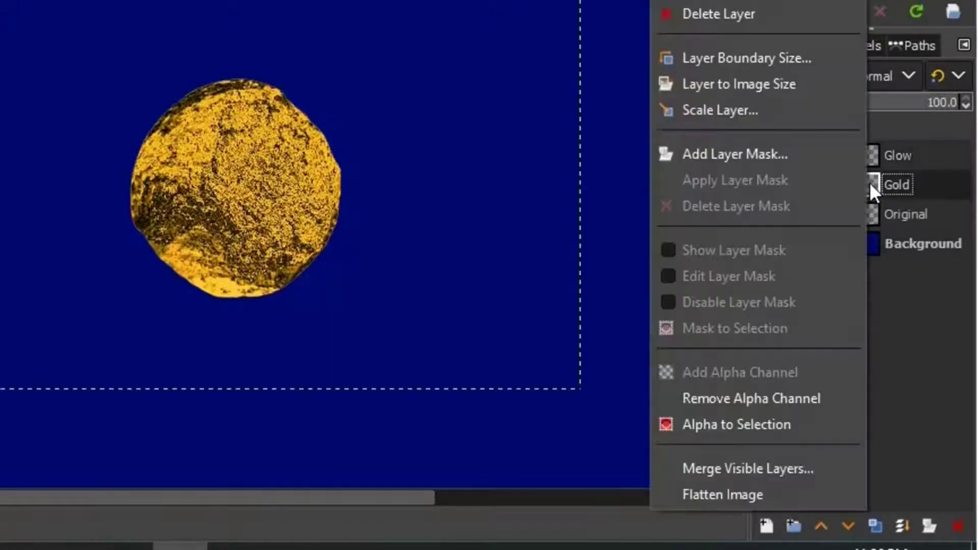
{"action": "left_click", "coordinate": [754, 424]}
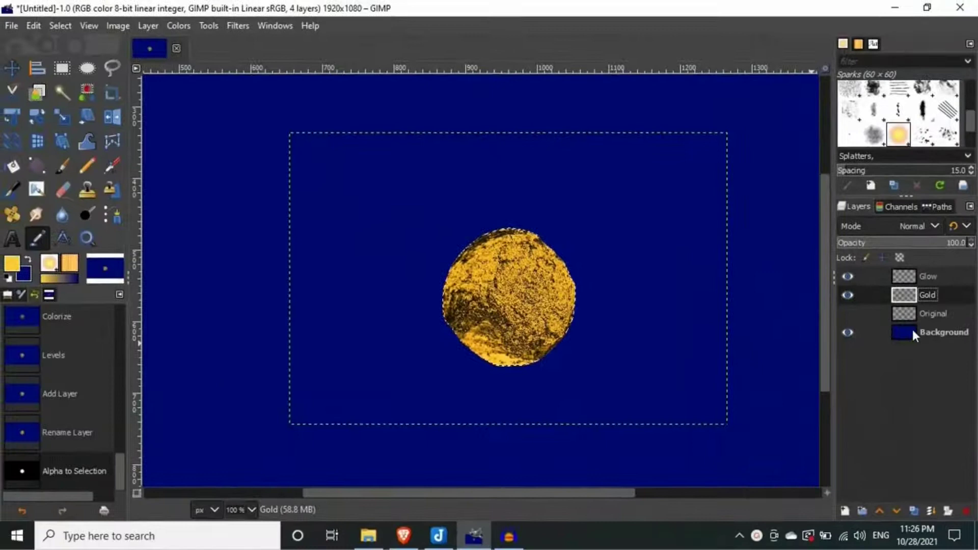
{"action": "left_click", "coordinate": [60, 26]}
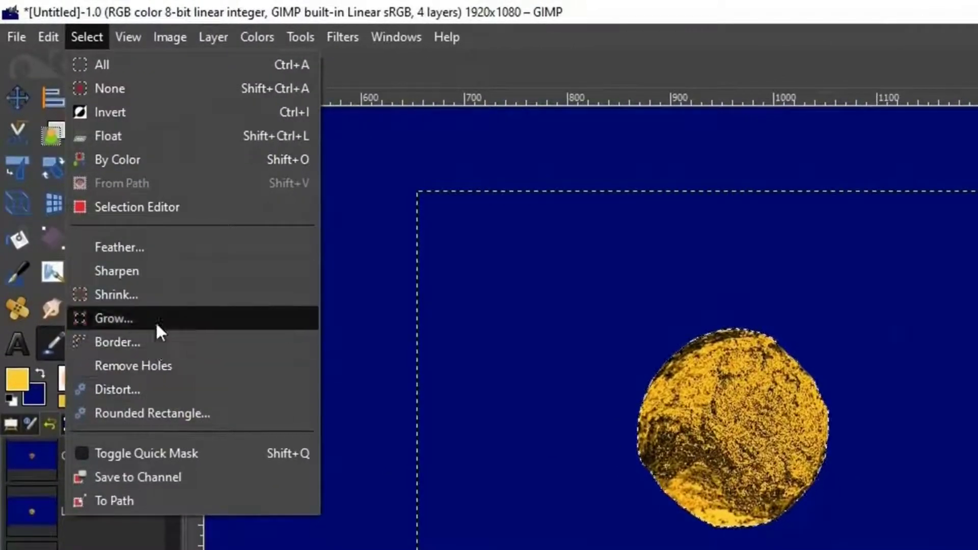
{"action": "left_click", "coordinate": [154, 317]}
{"action": "type", "text": "5"}
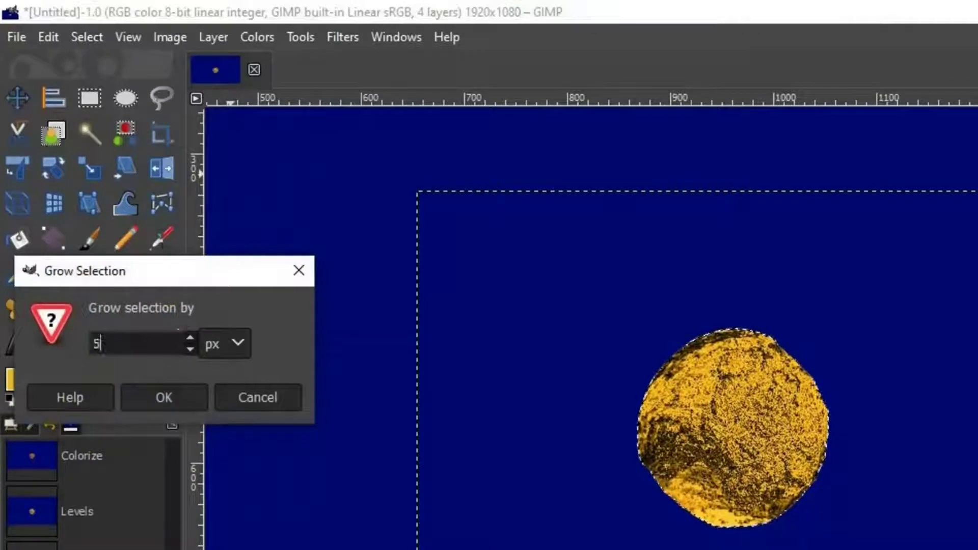
{"action": "left_click", "coordinate": [188, 387]}
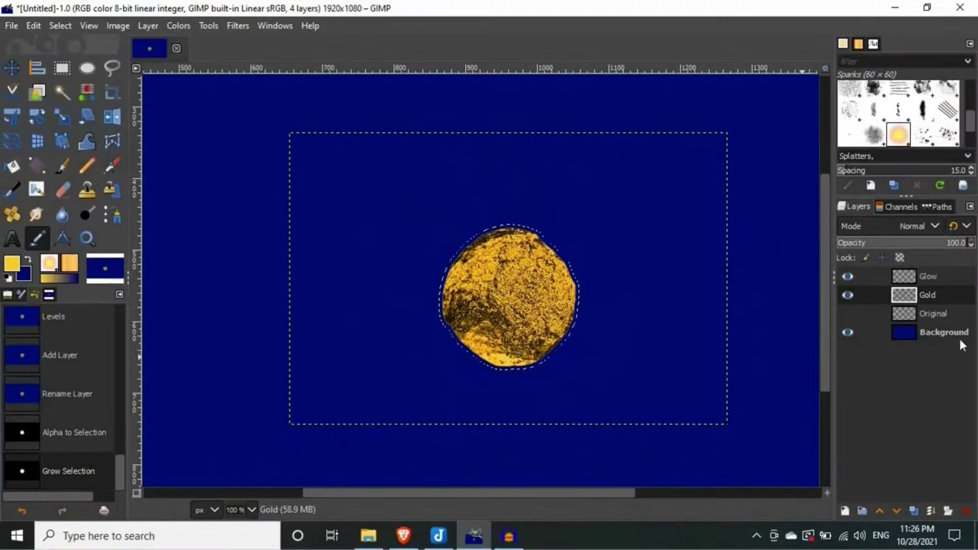
Step: Bucket-fill the grown selection with yellow on the Glow layer, then select none
{"action": "left_click", "coordinate": [938, 279]}
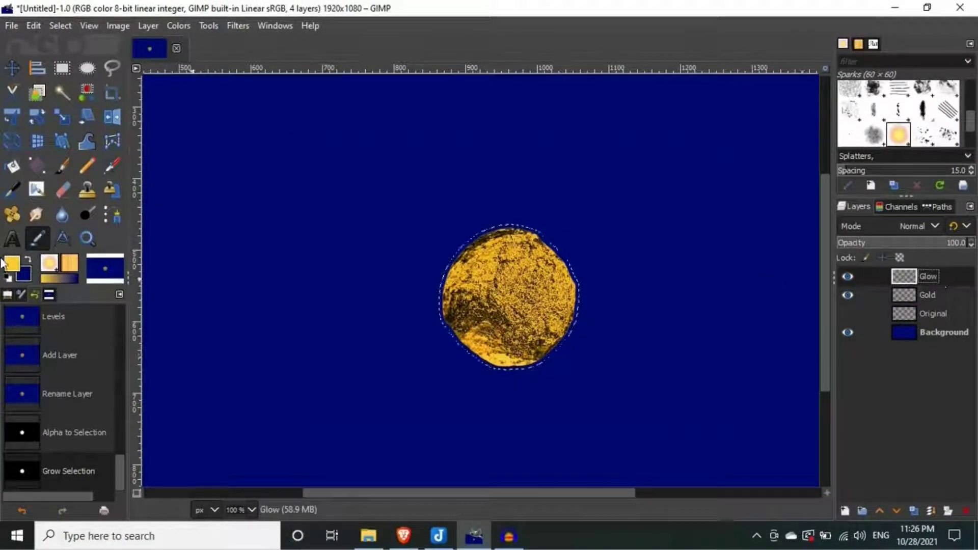
{"action": "double_click", "coordinate": [12, 165]}
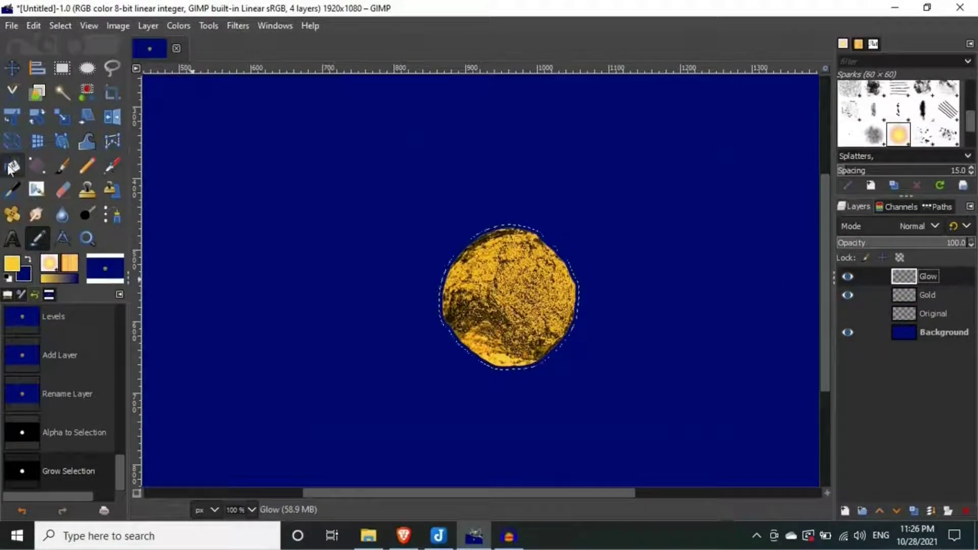
{"action": "left_click", "coordinate": [484, 283]}
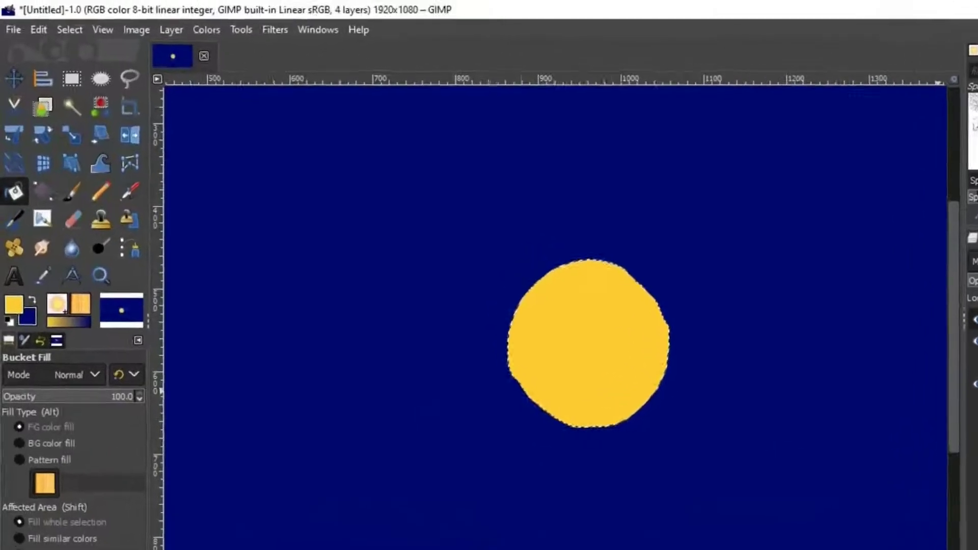
{"action": "left_click", "coordinate": [69, 30]}
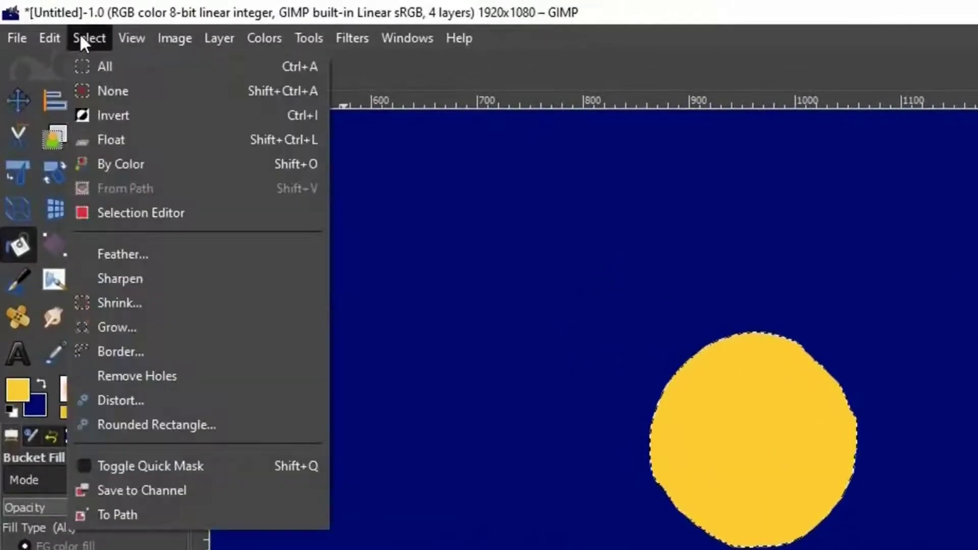
{"action": "left_click", "coordinate": [122, 94]}
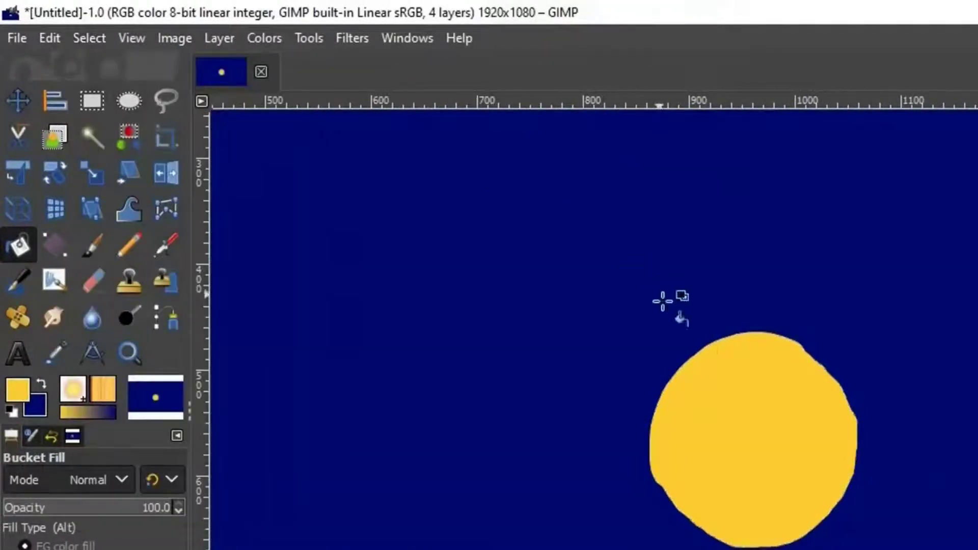
Step: Gaussian-blur the Glow layer by about 12.47, move it below Gold, and set opacity to about 86
{"action": "left_click", "coordinate": [349, 37]}
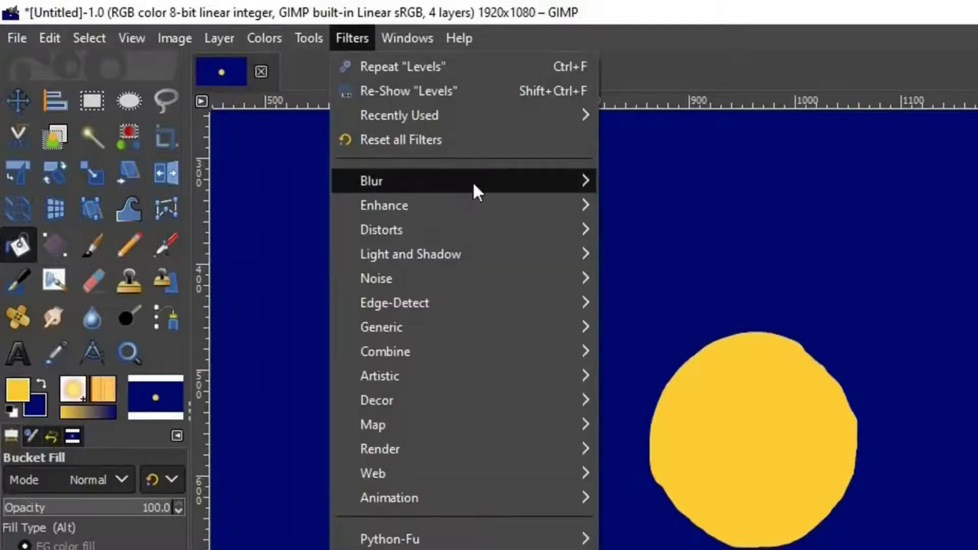
{"action": "mouse_move", "coordinate": [473, 182]}
{"action": "left_click", "coordinate": [683, 205]}
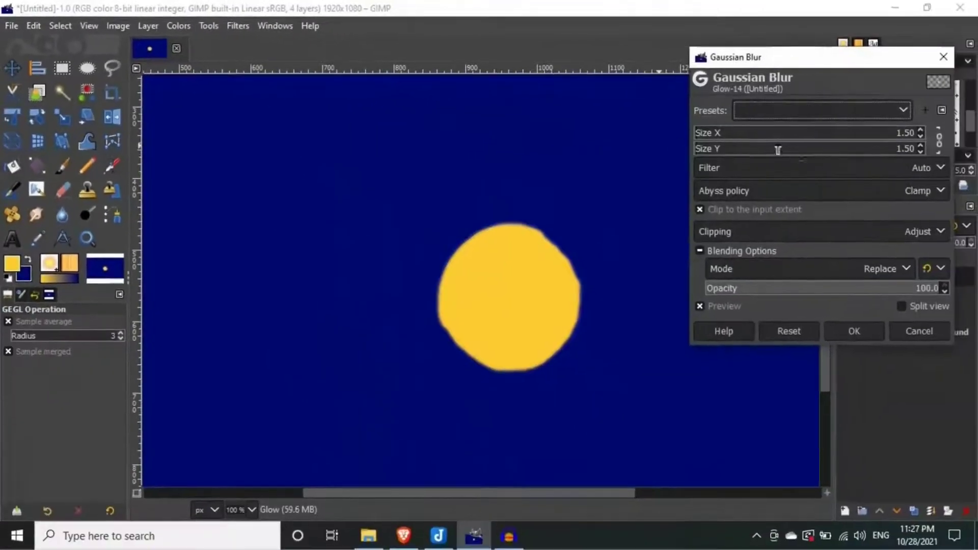
{"action": "left_click_drag", "start_coordinate": [696, 151], "coordinate": [652, 156]}
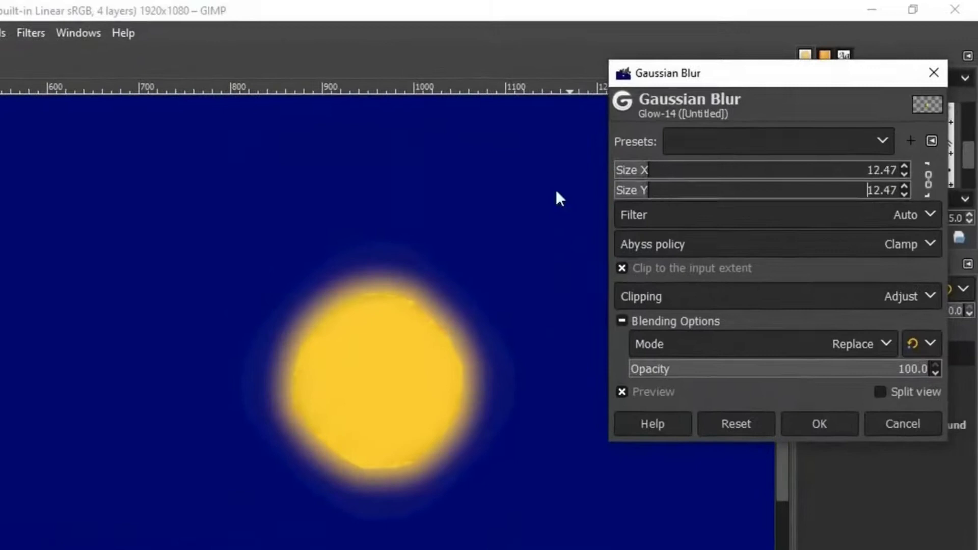
{"action": "left_click", "coordinate": [809, 424]}
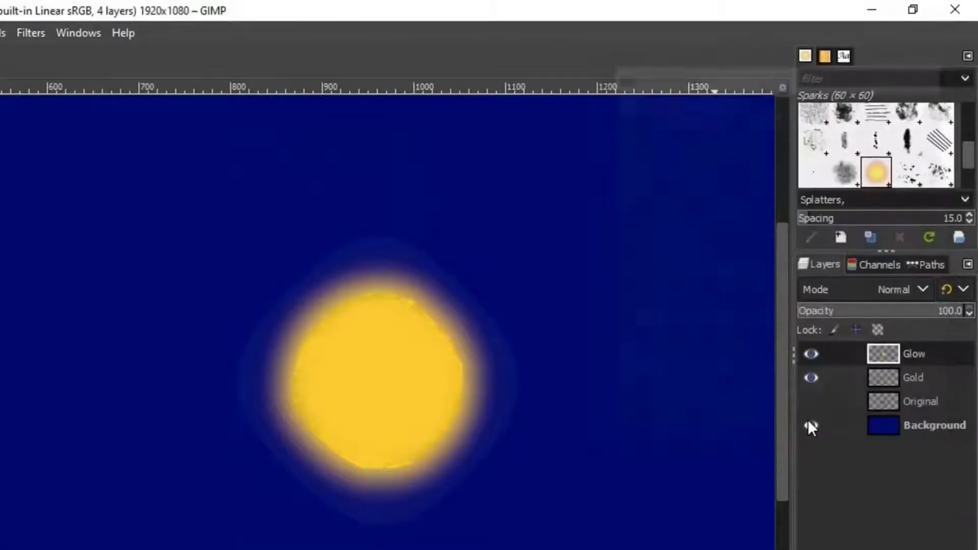
{"action": "left_click_drag", "start_coordinate": [913, 350], "coordinate": [910, 386]}
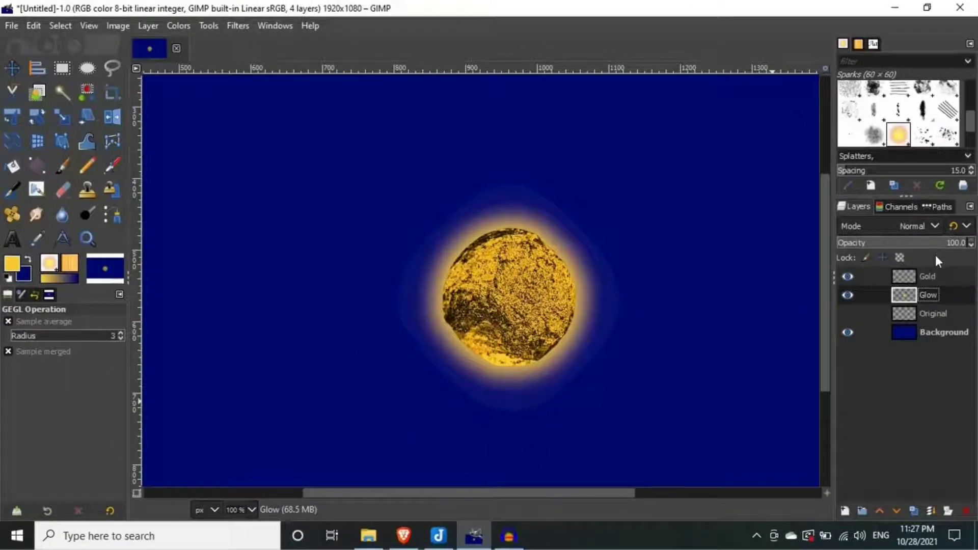
{"action": "left_click_drag", "start_coordinate": [961, 245], "coordinate": [910, 253]}
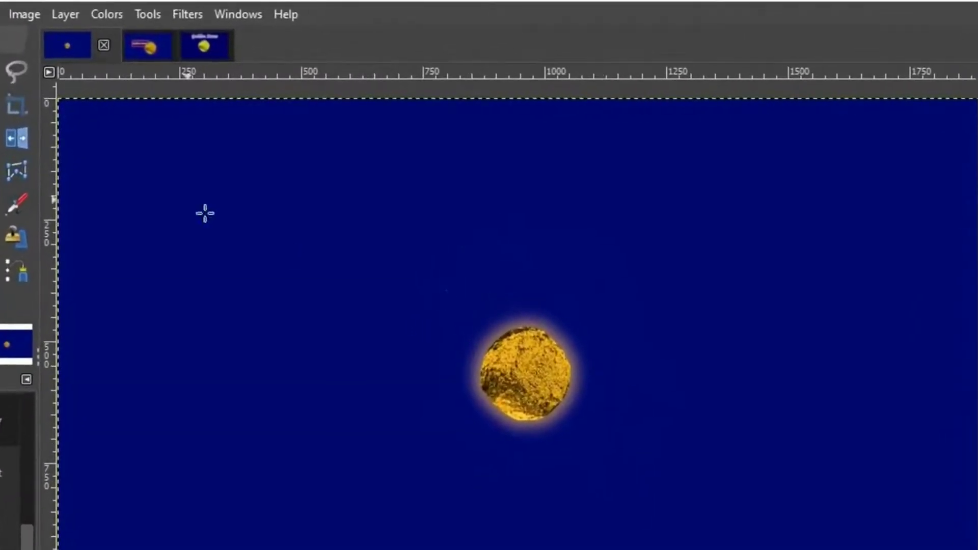
Step: View the other open Golden Stone versions, ending on the one with the glowing blue title
{"action": "left_click", "coordinate": [151, 45]}
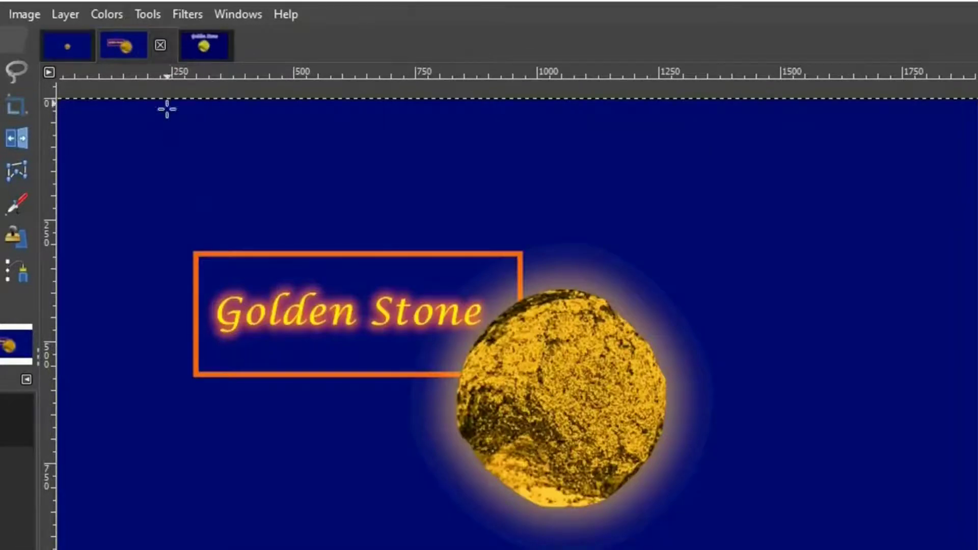
{"action": "left_click", "coordinate": [213, 45]}
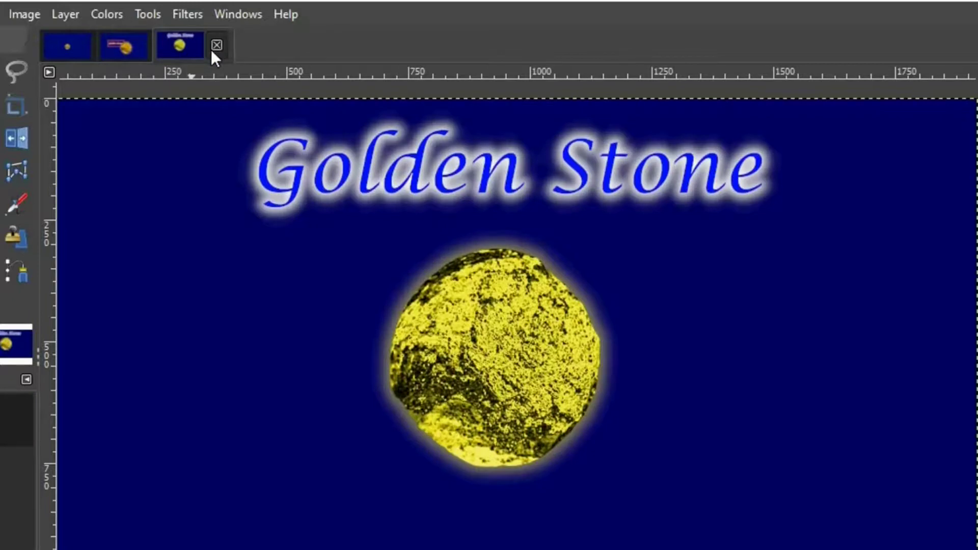